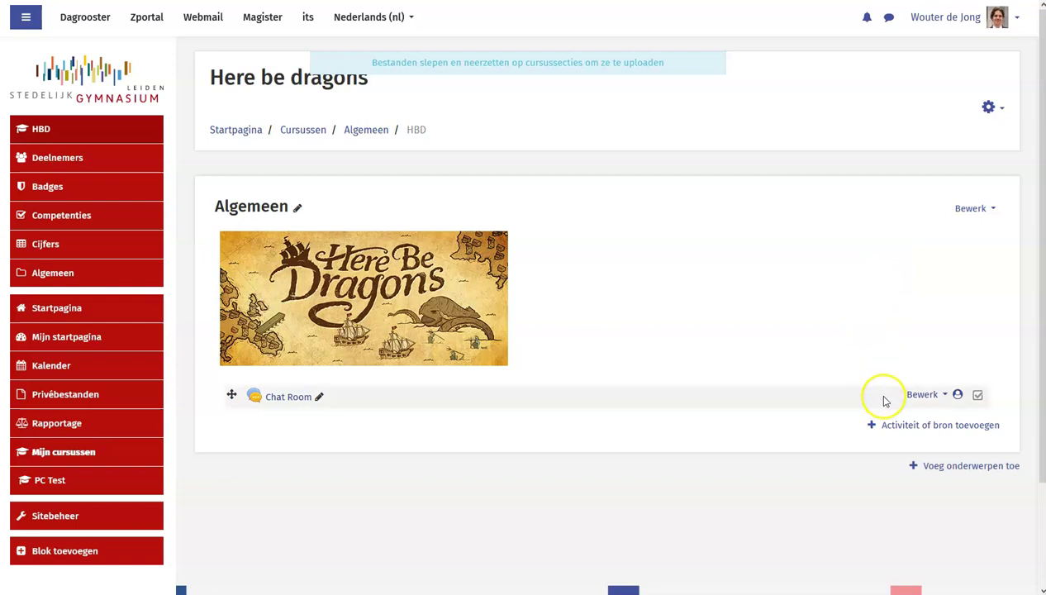
Step: Add a new BigBlueButtonBN activity to the Algemeen section of the course
{"action": "left_click", "coordinate": [937, 426]}
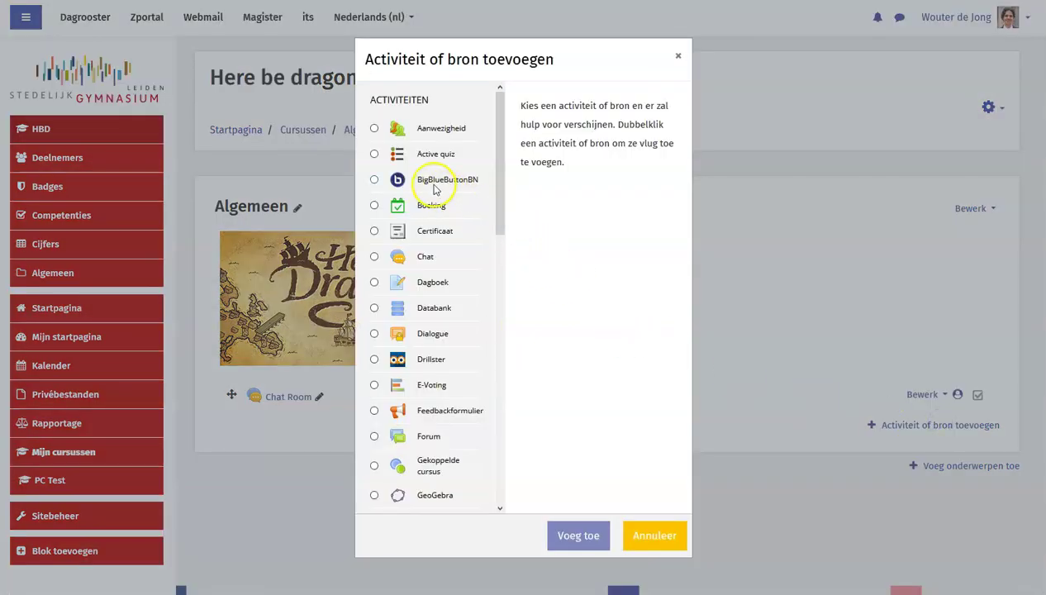
{"action": "left_click", "coordinate": [375, 181]}
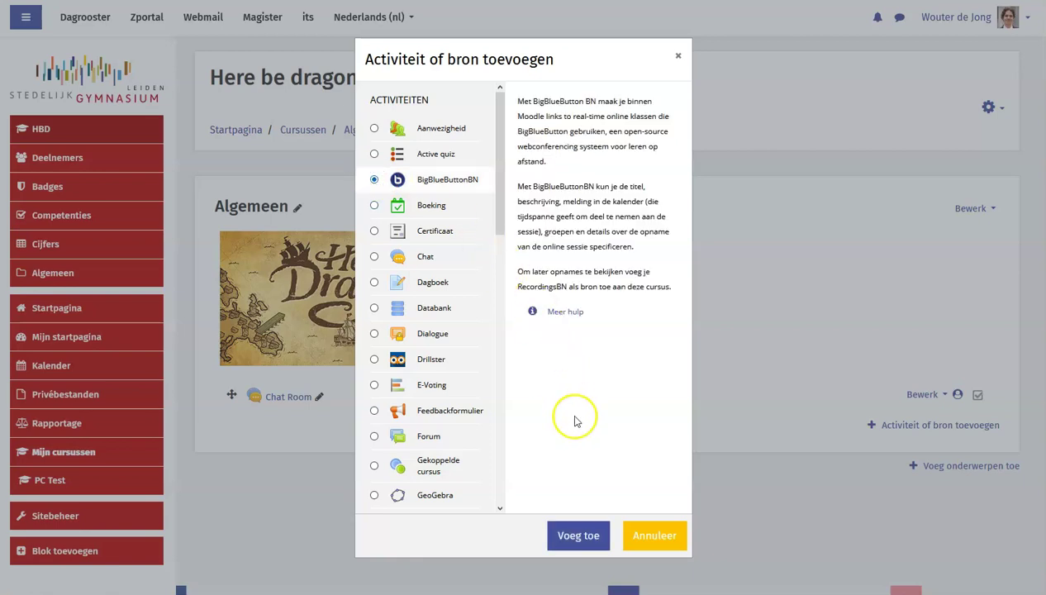
{"action": "left_click", "coordinate": [594, 533]}
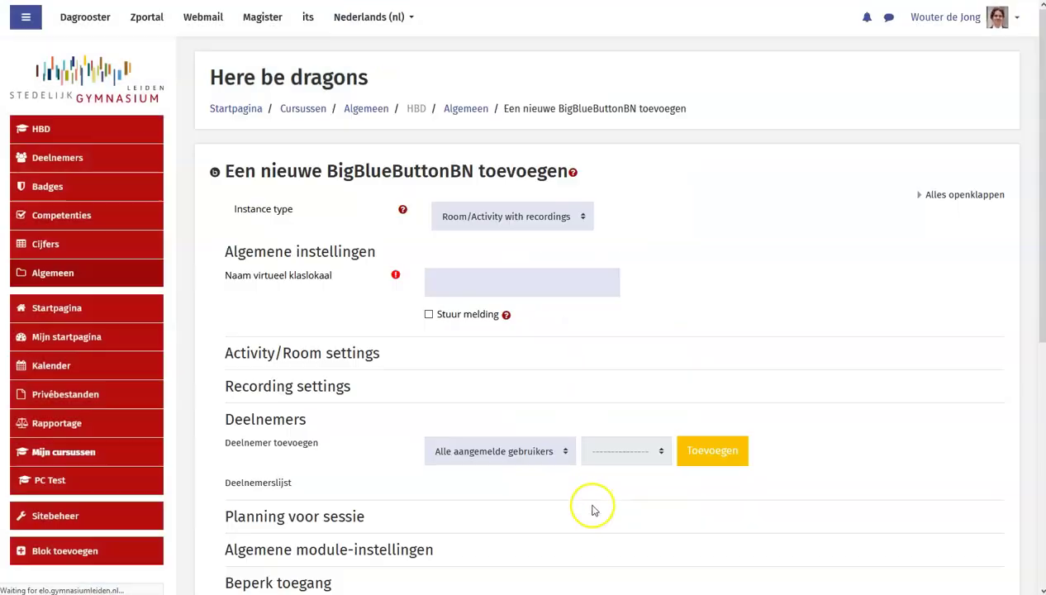
Step: Name the virtual classroom "Virtual Class Room" and save it, returning to the course page
{"action": "left_click", "coordinate": [457, 285]}
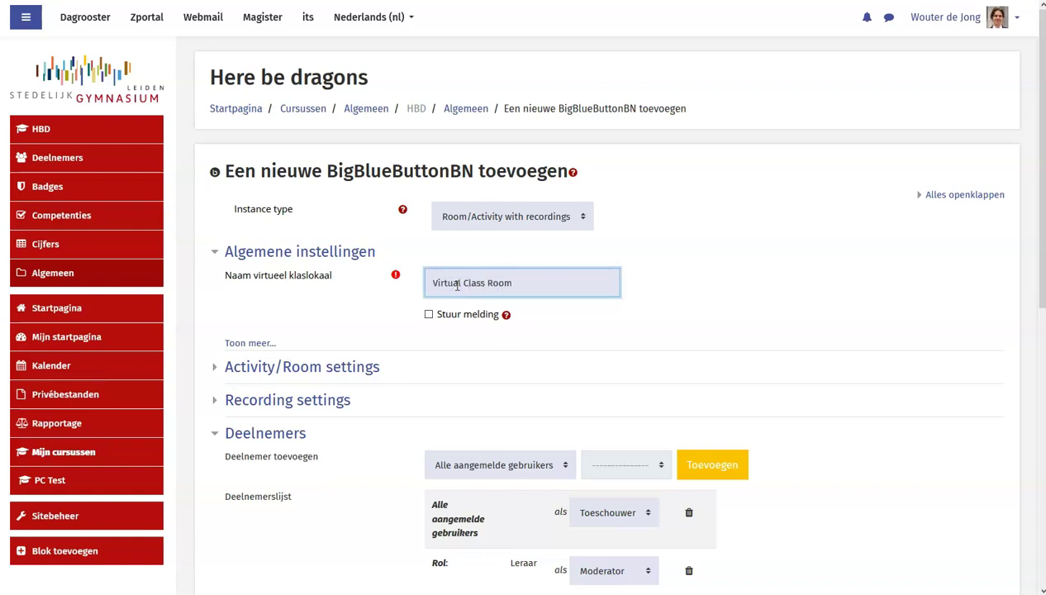
{"action": "scroll", "coordinate": [457, 285], "scroll_direction": "down", "scroll_amount": 2}
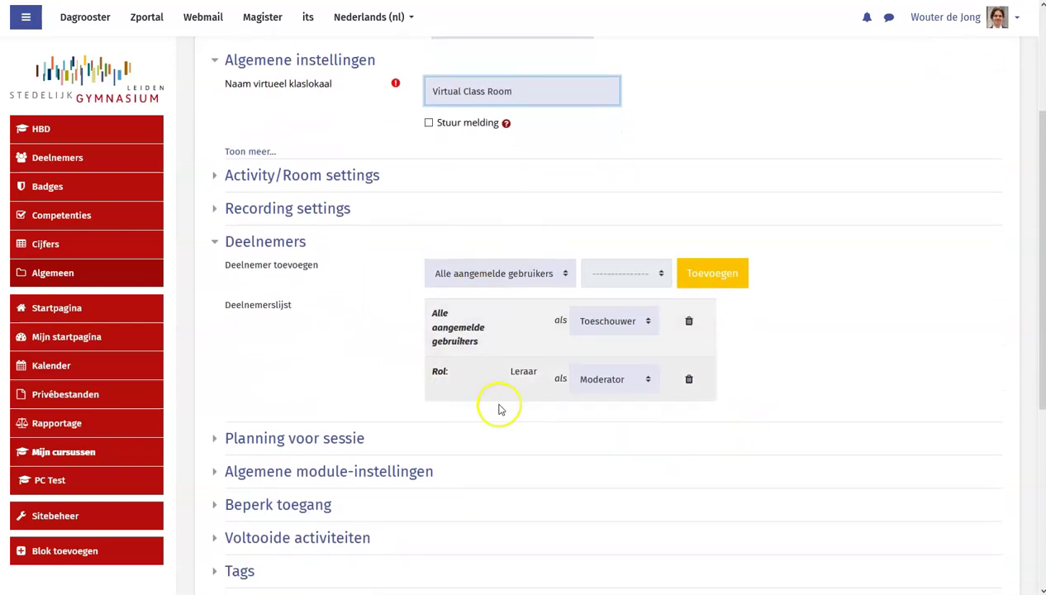
{"action": "scroll", "coordinate": [474, 298], "scroll_direction": "down", "scroll_amount": 3}
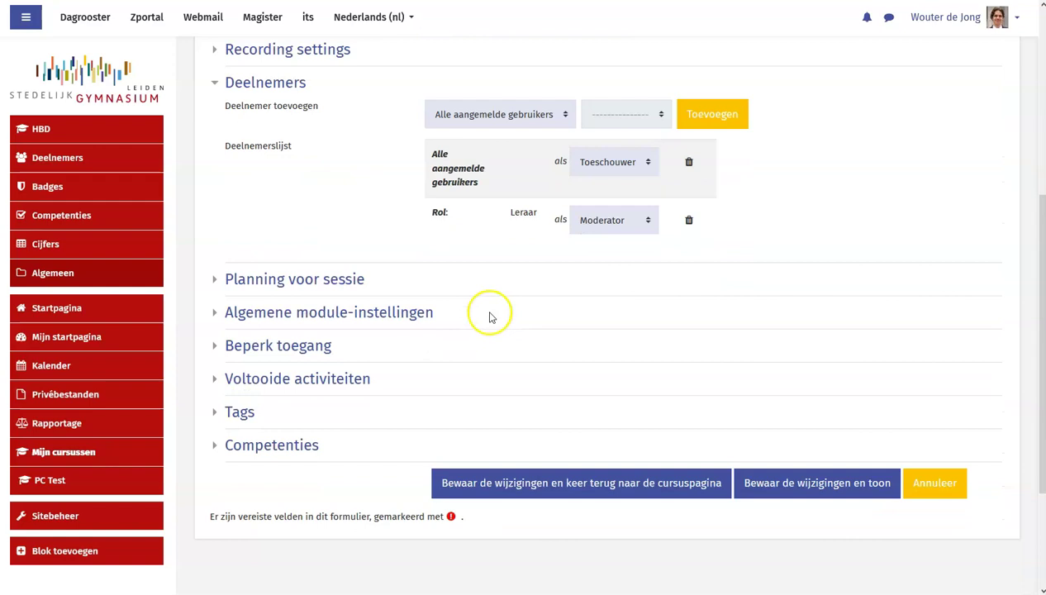
{"action": "left_click", "coordinate": [624, 386]}
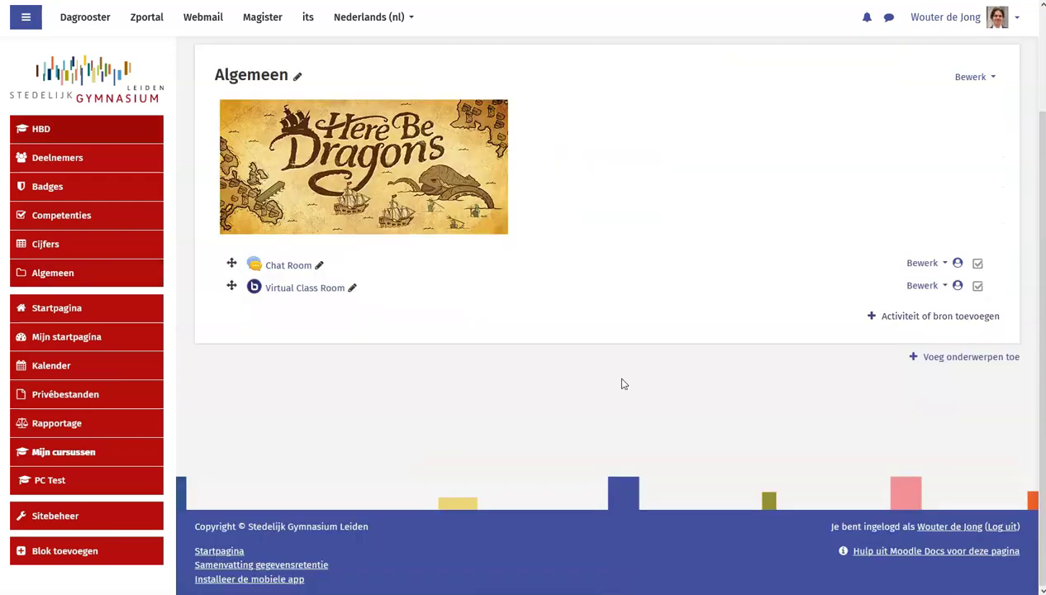
Step: Set the group mode of the Virtual Class Room activity to no groups
{"action": "left_click", "coordinate": [364, 281]}
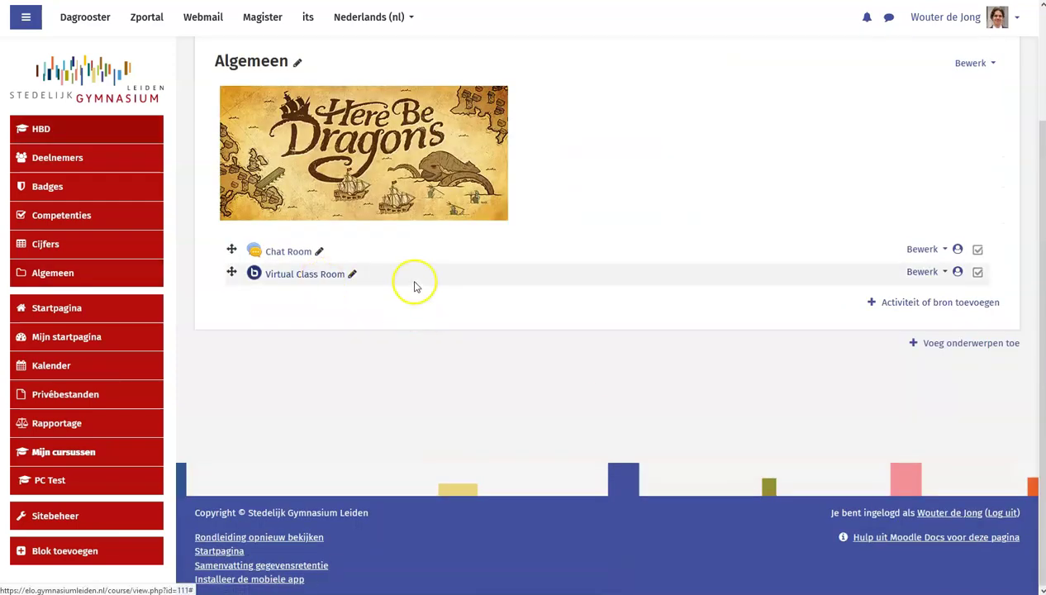
{"action": "left_click", "coordinate": [958, 272]}
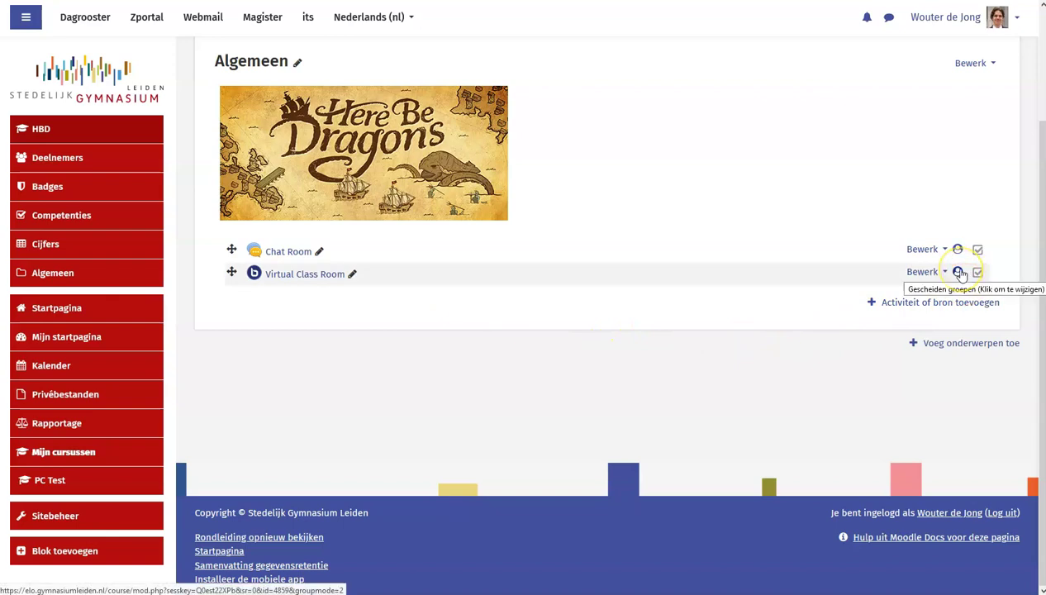
{"action": "left_click", "coordinate": [960, 273]}
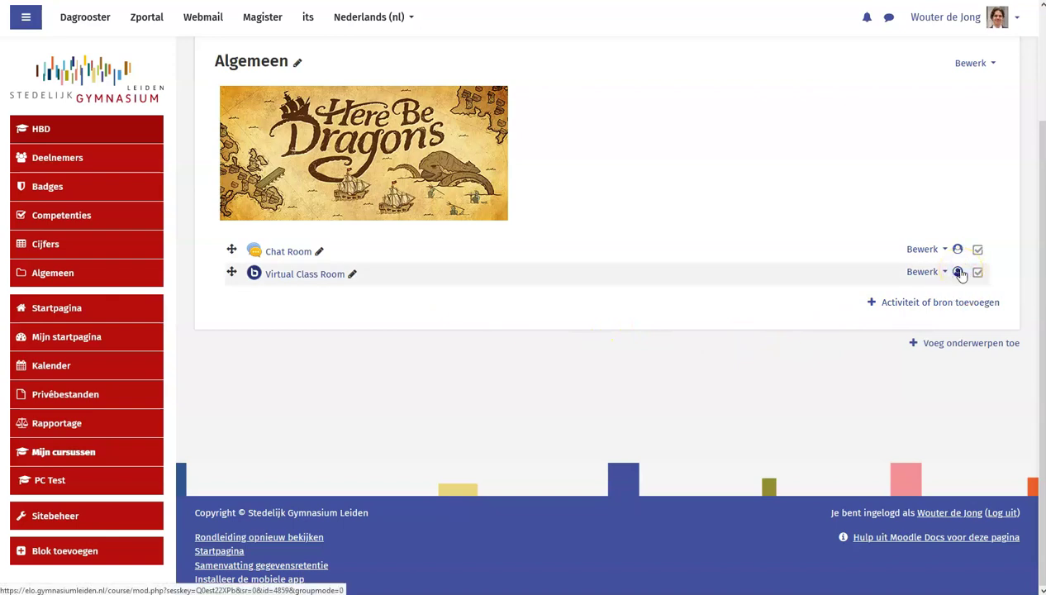
{"action": "left_click", "coordinate": [958, 274]}
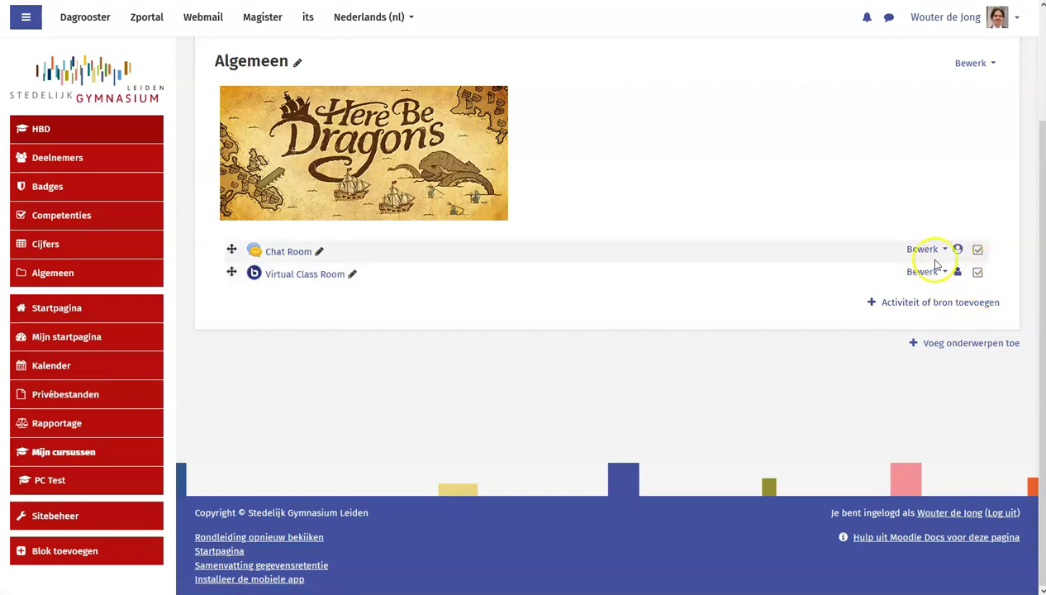
Step: Open the Virtual Class Room page as the teacher and in the student's browser window, and bring the teacher's page back into view
{"action": "left_click", "coordinate": [322, 276]}
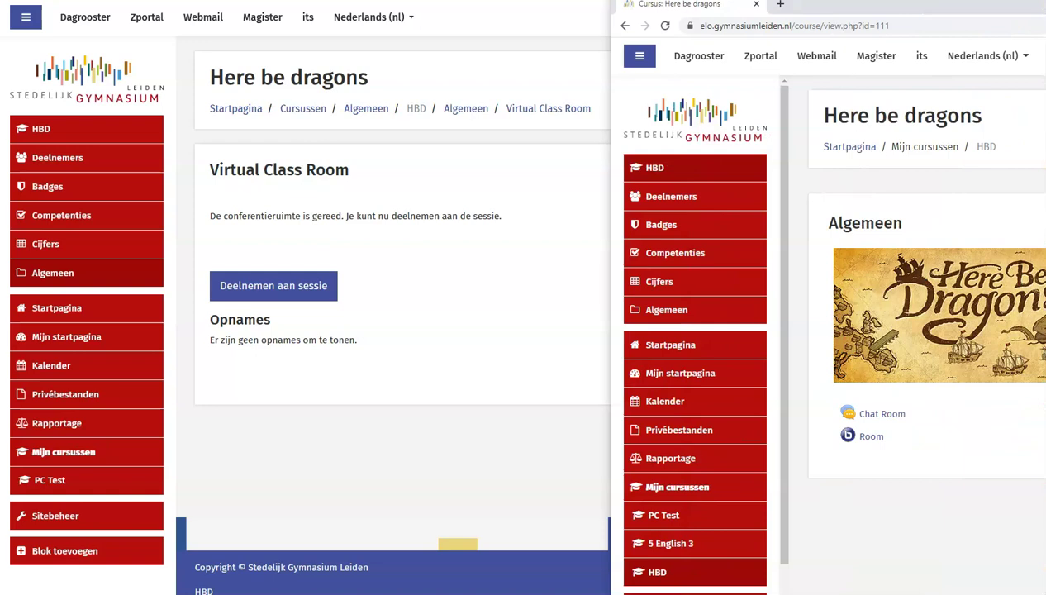
{"action": "left_click_drag", "start_coordinate": [1045, 13], "coordinate": [445, 6]}
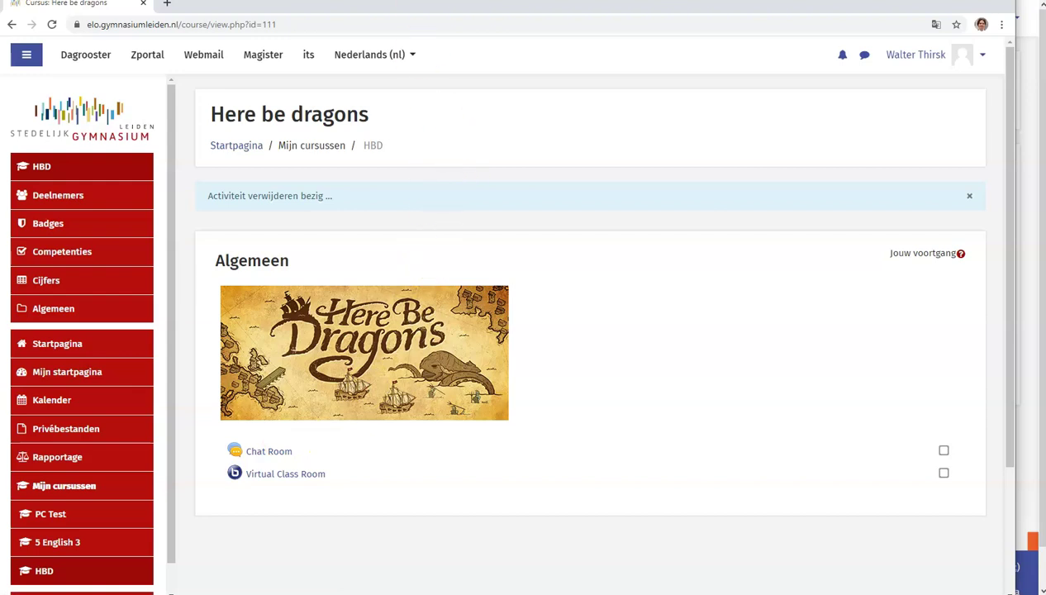
{"action": "left_click_drag", "start_coordinate": [413, 10], "coordinate": [497, 2]}
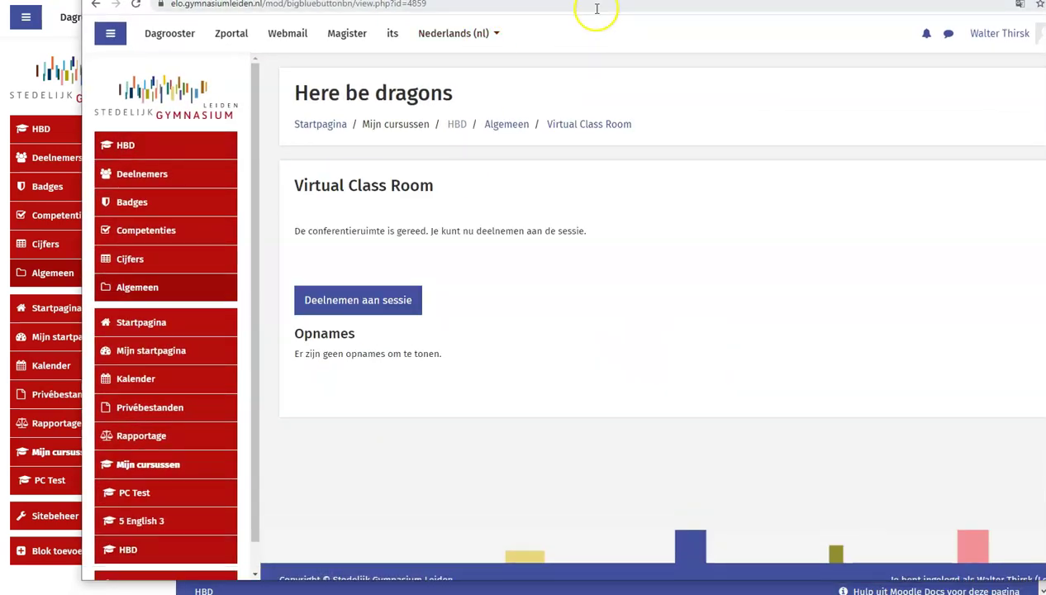
{"action": "left_click_drag", "start_coordinate": [496, 1], "coordinate": [1045, 7]}
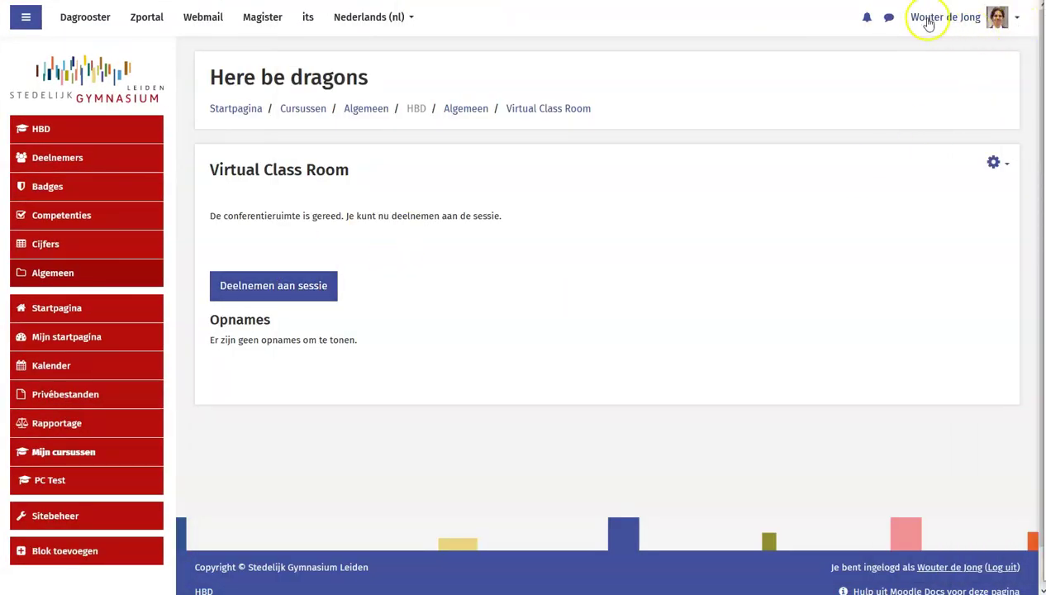
Step: Join the Virtual Class Room session as the teacher with microphone audio and confirm the echo test
{"action": "left_click", "coordinate": [265, 286]}
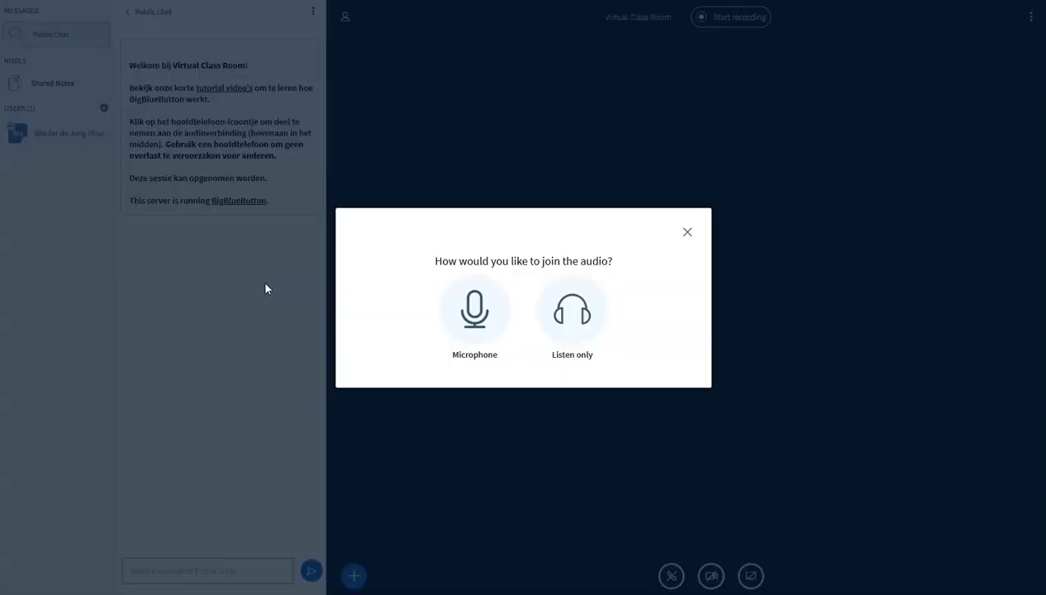
{"action": "left_click", "coordinate": [475, 311]}
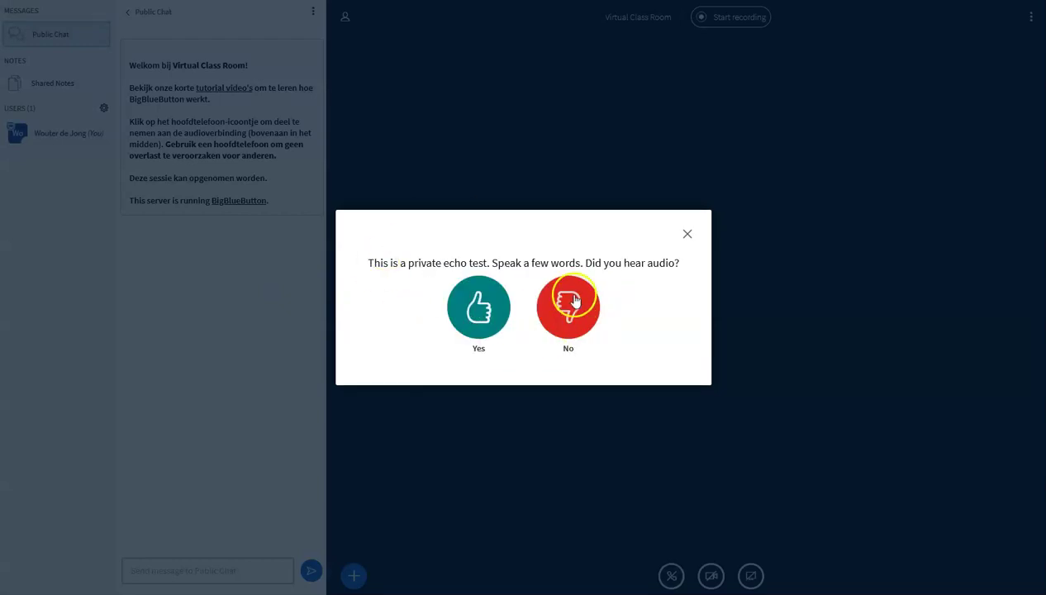
{"action": "left_click", "coordinate": [480, 329]}
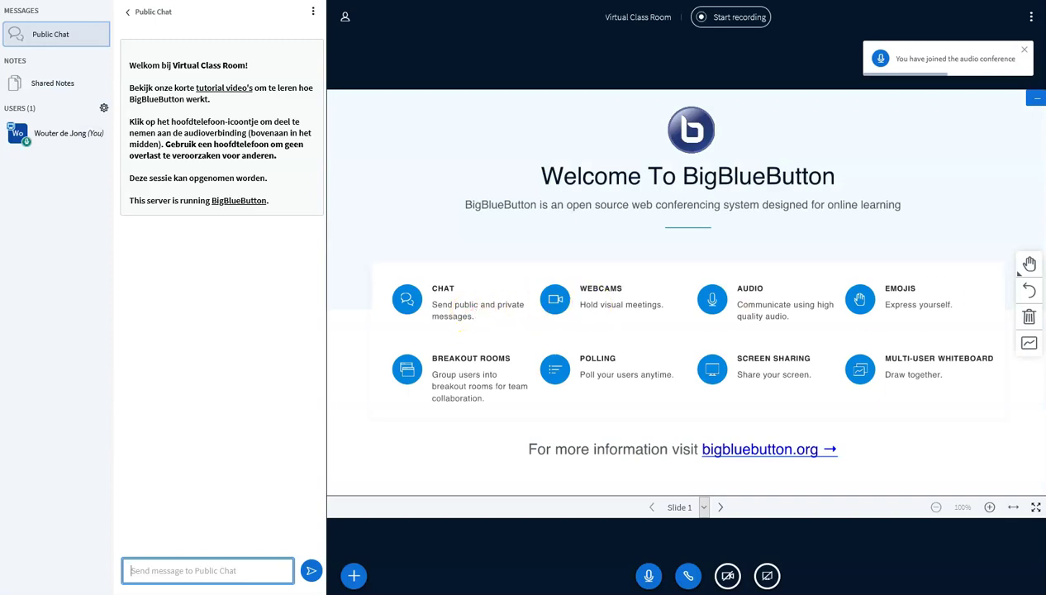
Step: Switch to the student's browser window, join the session with microphone audio and confirm the echo test
{"action": "key", "text": "alt+Tab"}
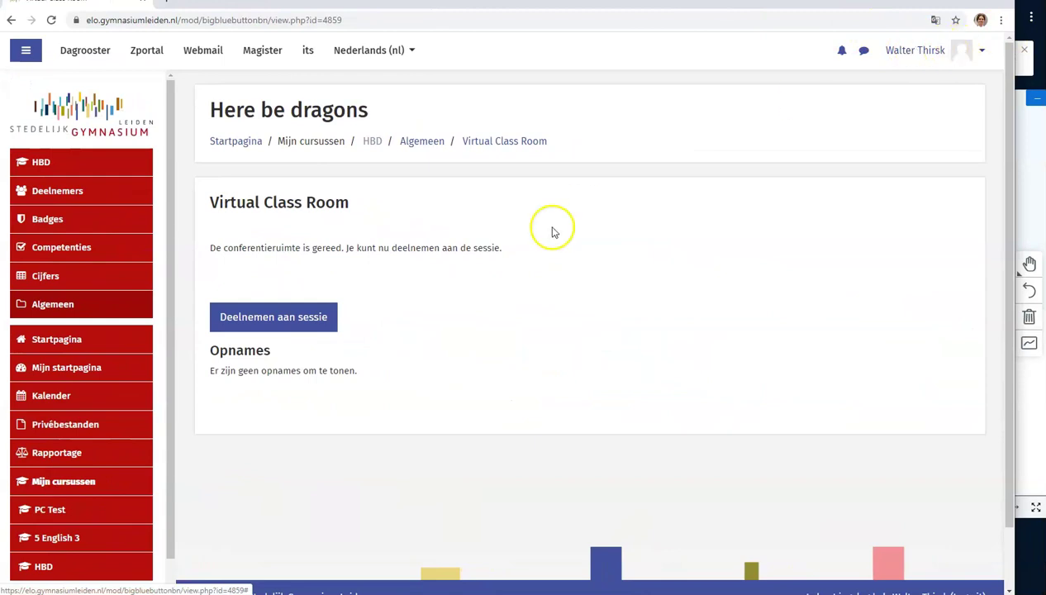
{"action": "left_click", "coordinate": [259, 319]}
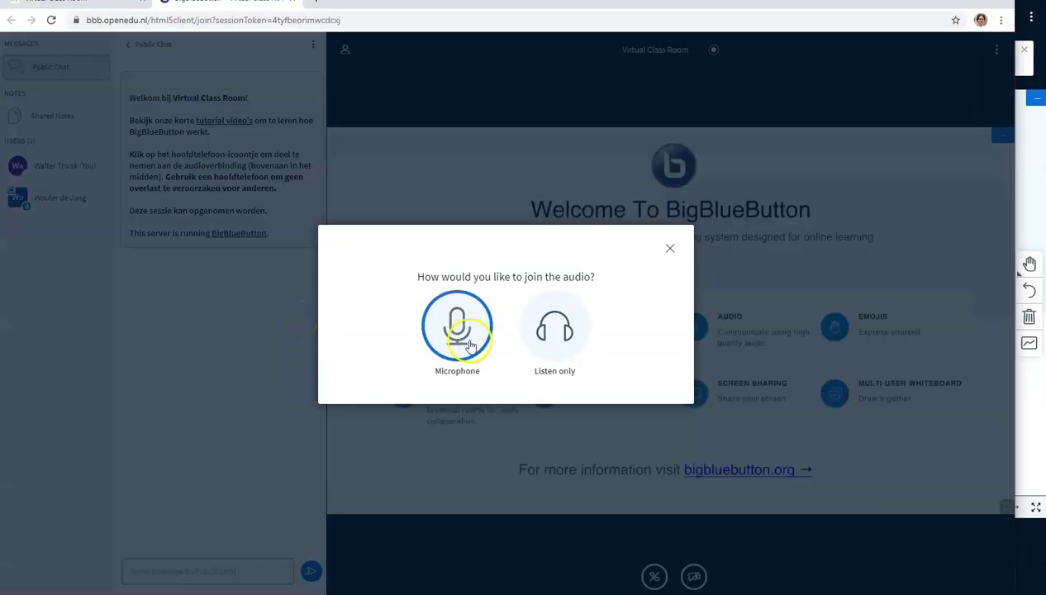
{"action": "left_click", "coordinate": [458, 331]}
{"action": "left_click", "coordinate": [471, 361]}
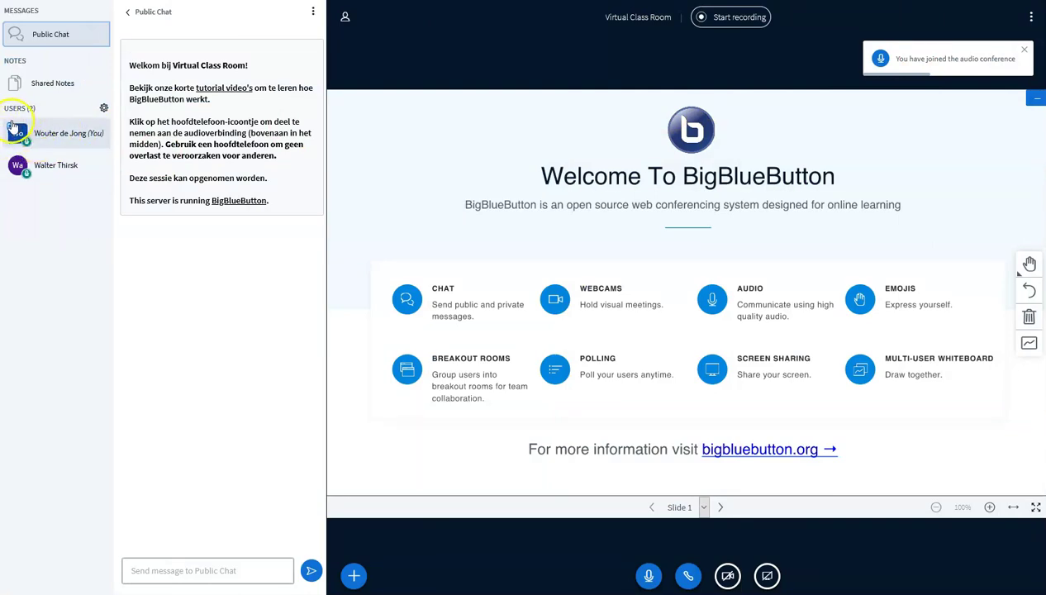
Step: Send "Chat" in the public chat as the teacher and reply "Student answer" from the student's window
{"action": "left_click", "coordinate": [205, 570]}
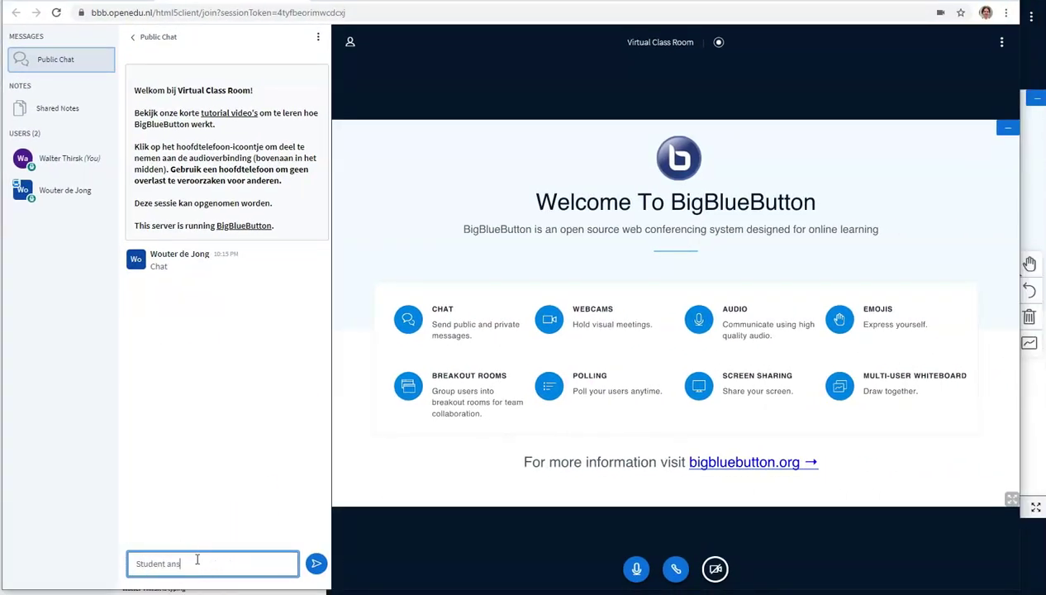
{"action": "key", "text": "Return"}
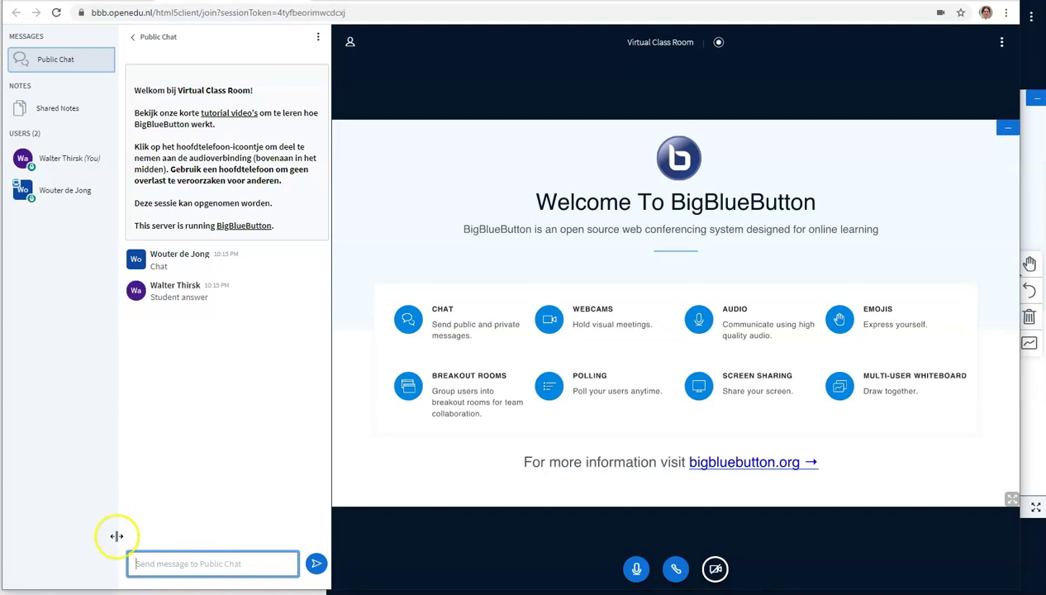
{"action": "key", "text": "alt+Tab"}
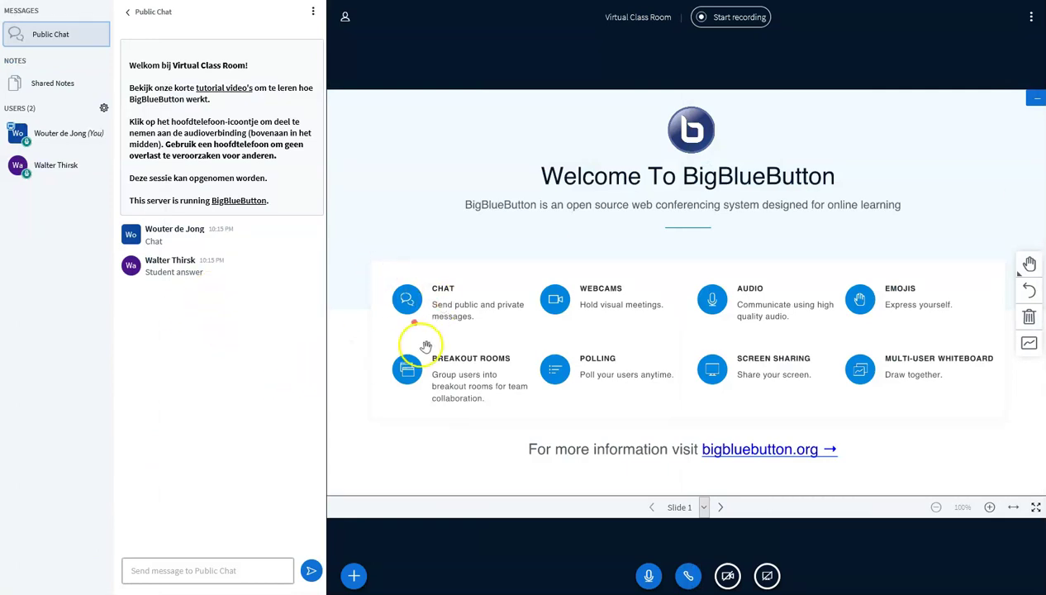
Step: Write "Shared notes" in the teacher's shared notes and make that text bold from the student's window
{"action": "left_click", "coordinate": [44, 89]}
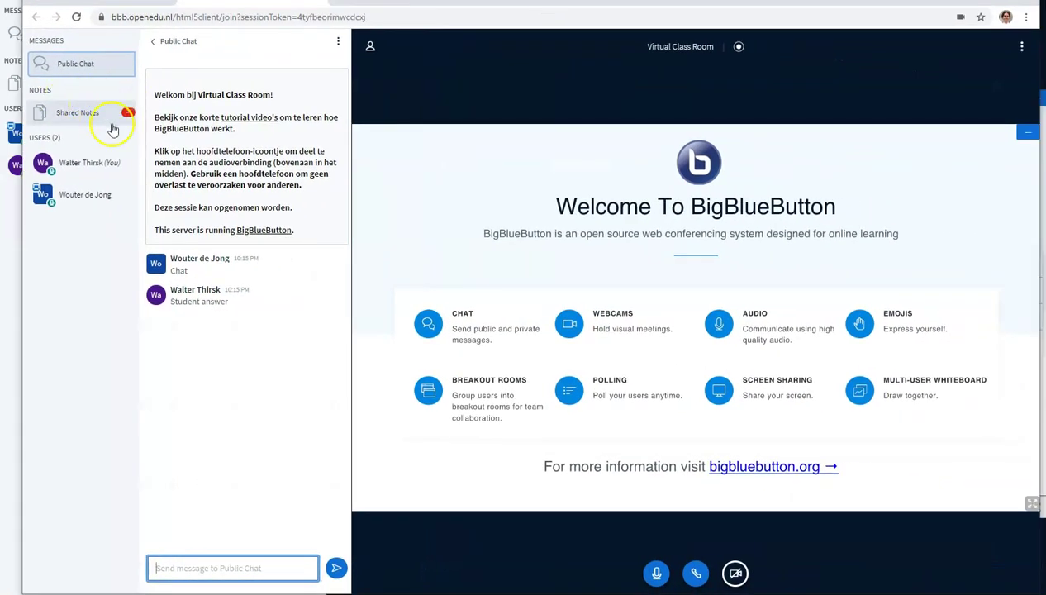
{"action": "left_click", "coordinate": [117, 117]}
{"action": "left_click_drag", "start_coordinate": [221, 86], "coordinate": [150, 91]}
{"action": "left_click", "coordinate": [167, 64]}
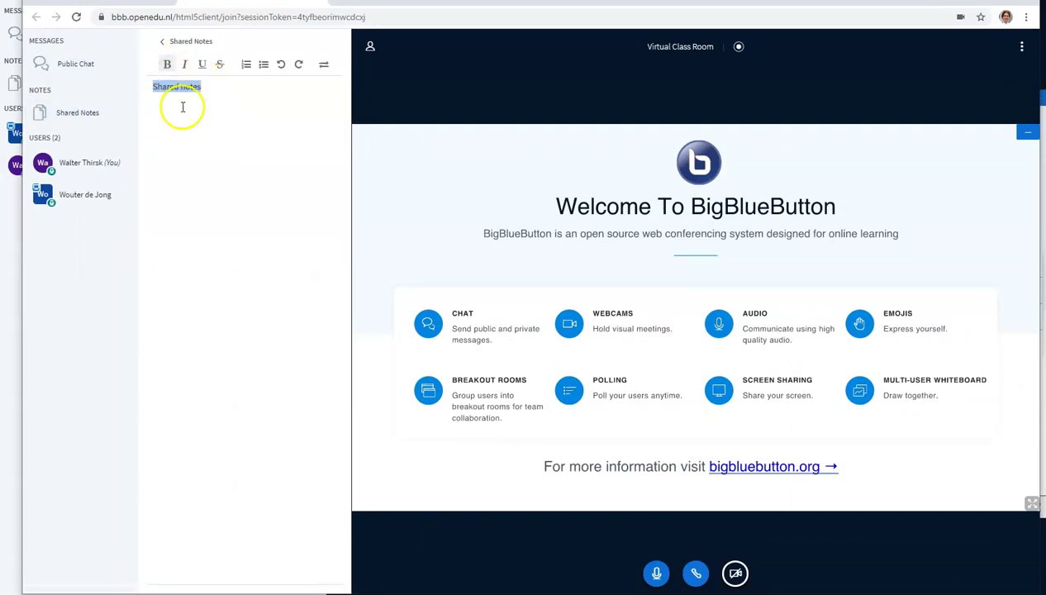
Step: Switch the student's view between public chat and shared notes, and return the teacher's view to the public chat
{"action": "left_click", "coordinate": [76, 77]}
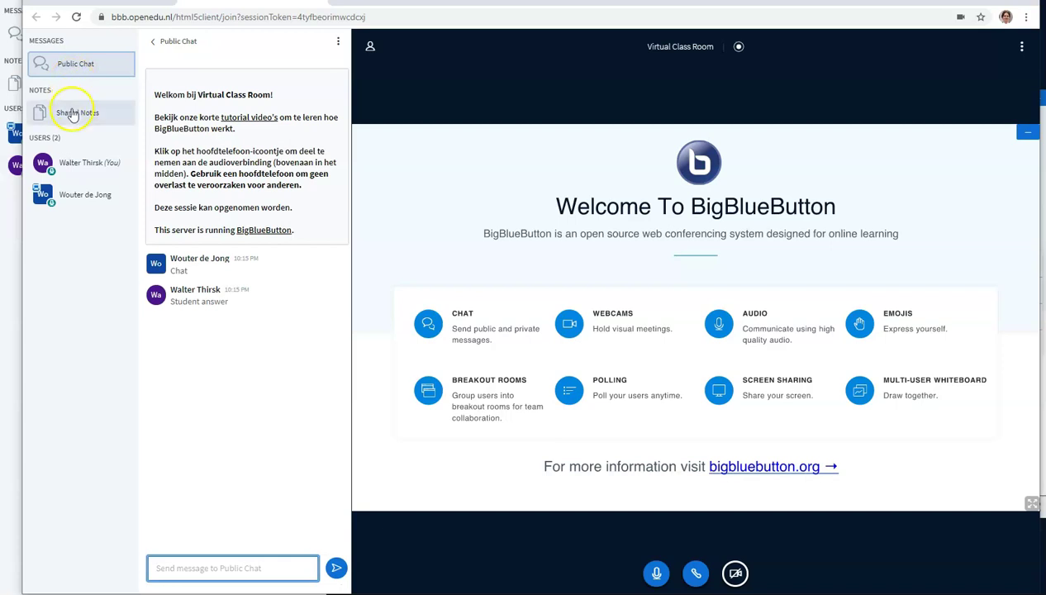
{"action": "left_click", "coordinate": [71, 110]}
{"action": "left_click", "coordinate": [76, 74]}
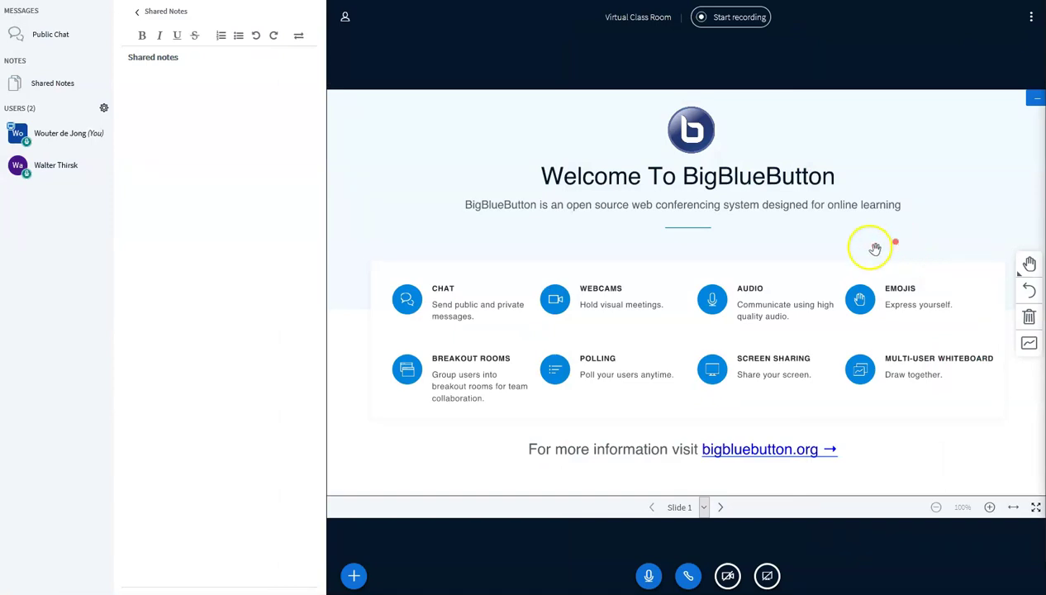
{"action": "left_click", "coordinate": [48, 34]}
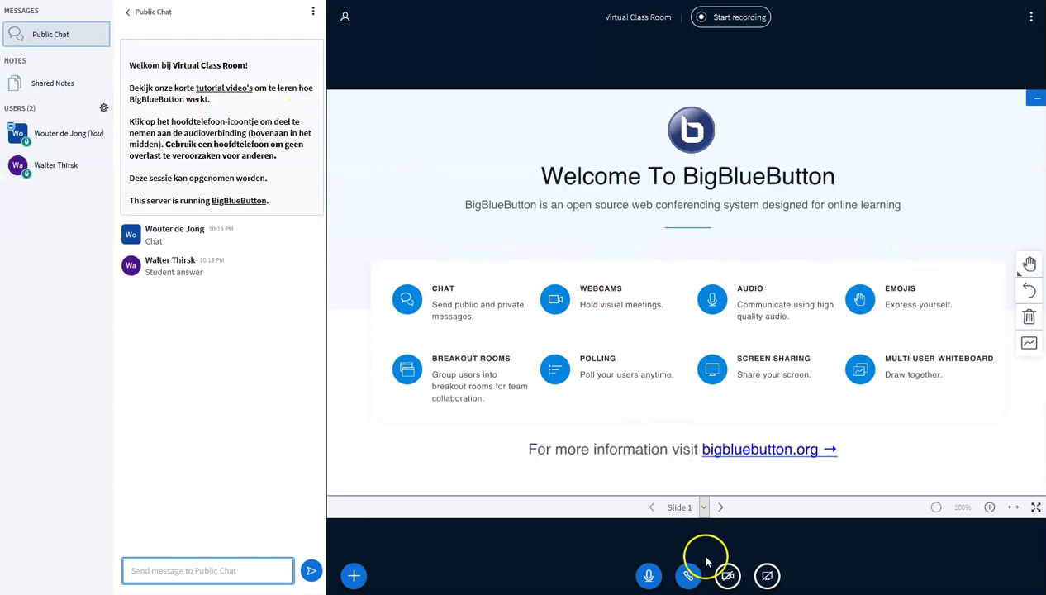
Step: Share the teacher's HD Pro Webcam C920 at medium quality and stop sharing it again
{"action": "left_click", "coordinate": [728, 578]}
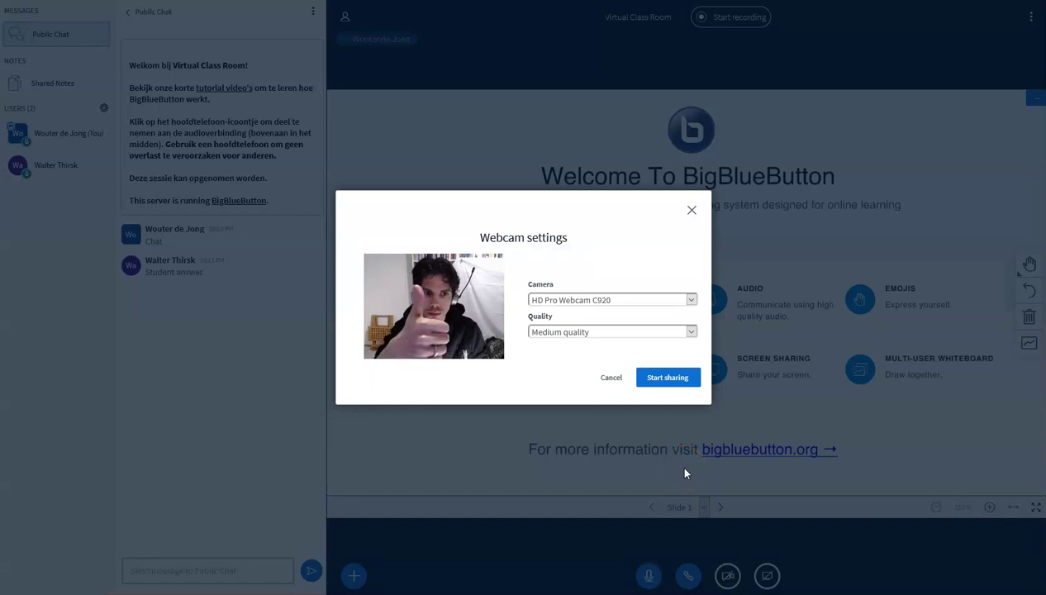
{"action": "left_click", "coordinate": [670, 376]}
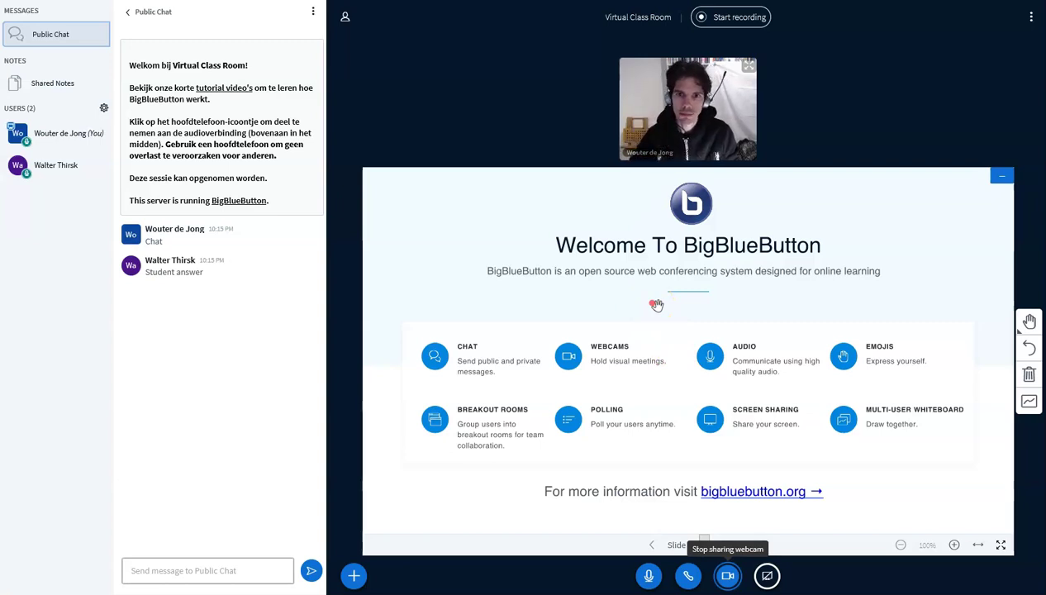
{"action": "left_click", "coordinate": [728, 576]}
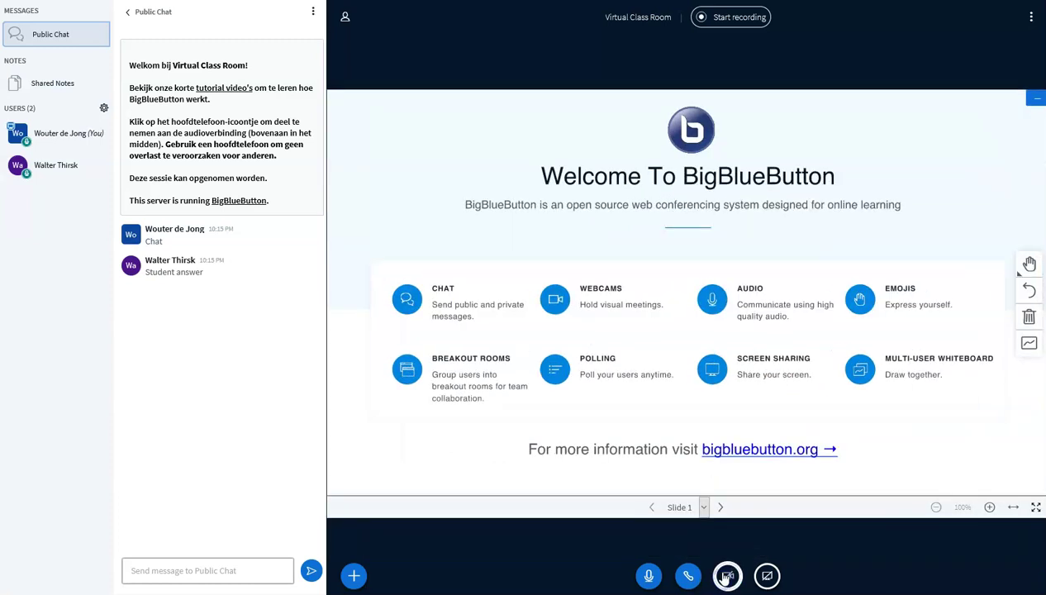
Step: Upload Dystopian novels.pptx as the presentation and make it the current one in place of default.pdf
{"action": "left_click", "coordinate": [355, 577]}
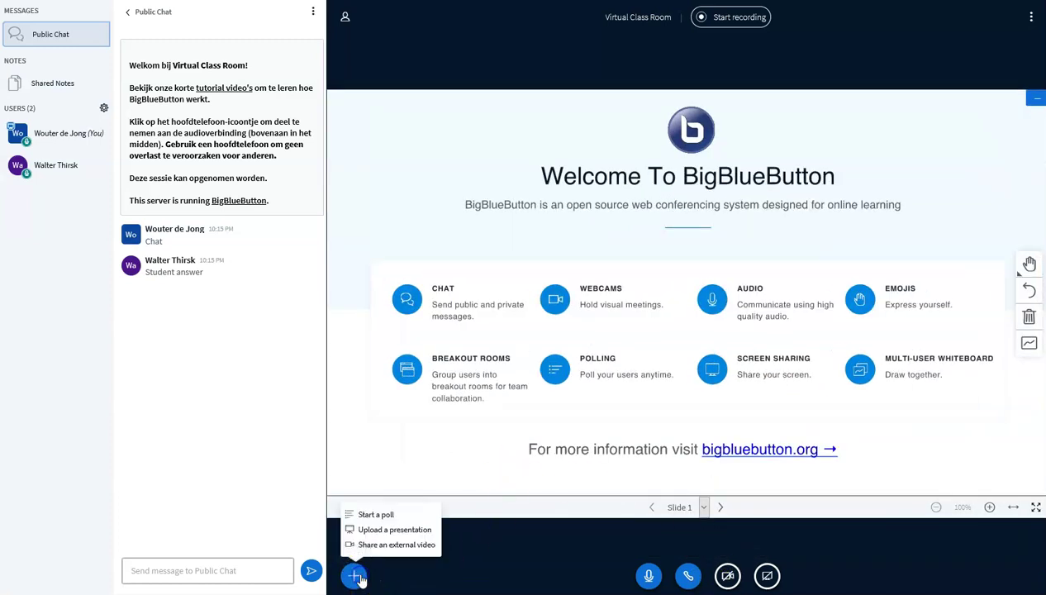
{"action": "left_click", "coordinate": [395, 529]}
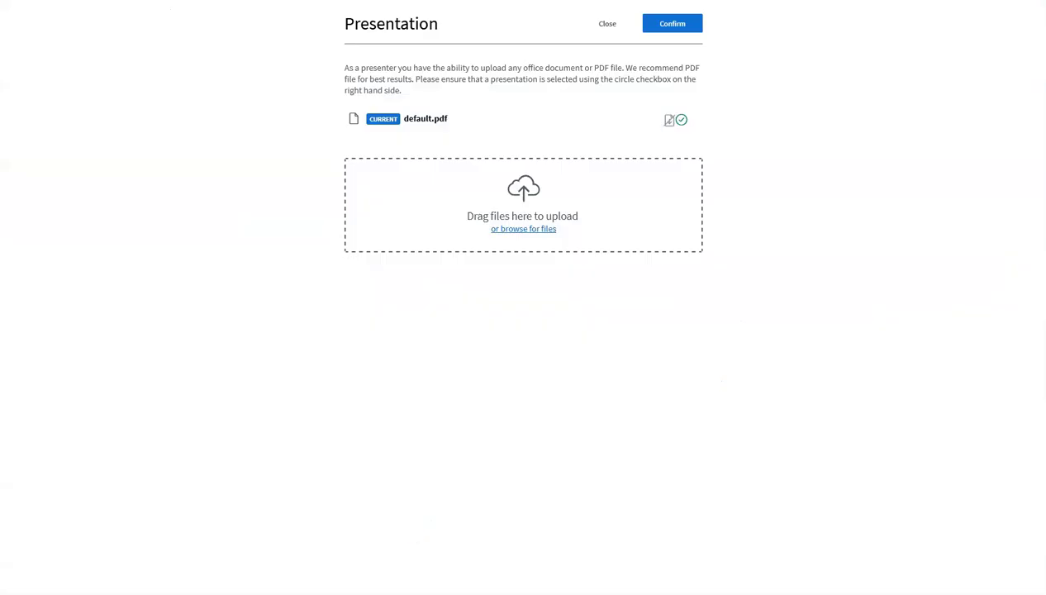
{"action": "left_click_drag", "start_coordinate": [969, 374], "coordinate": [555, 217]}
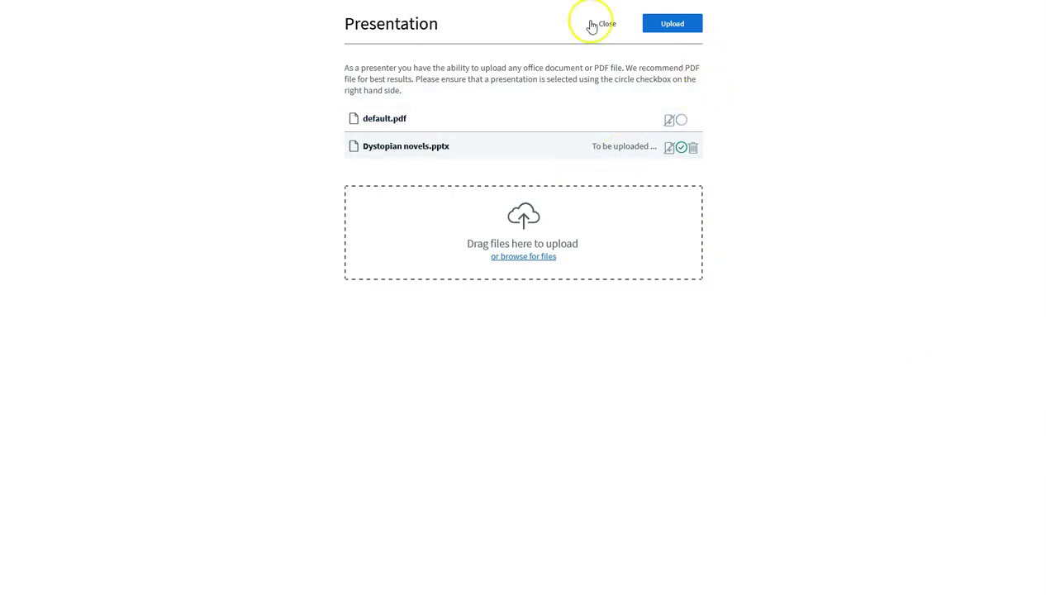
{"action": "left_click", "coordinate": [666, 24]}
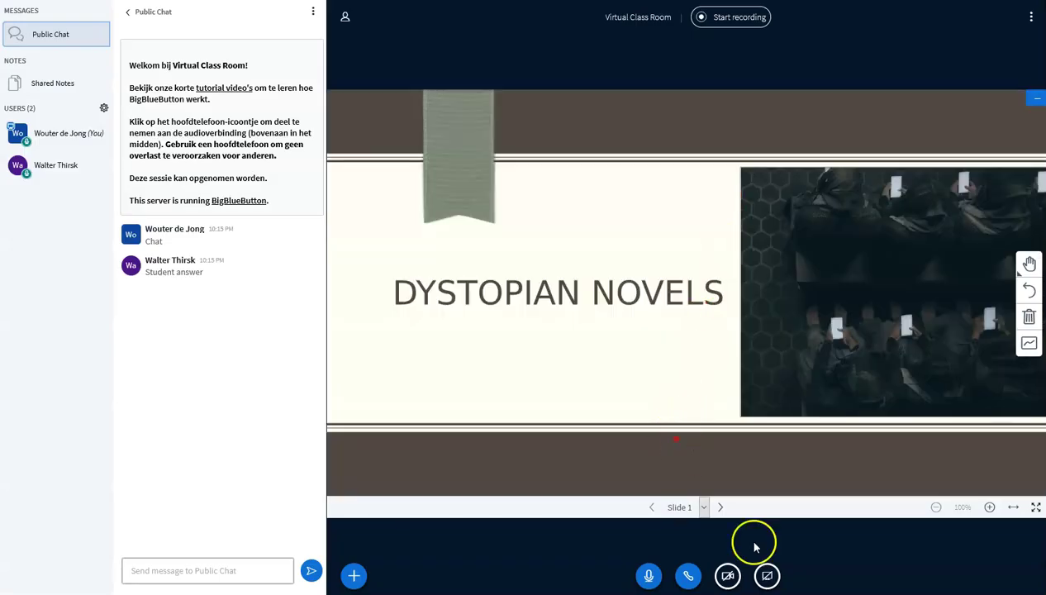
Step: Share the teacher's HD Pro Webcam C920 again at medium quality above the presentation
{"action": "left_click", "coordinate": [728, 575]}
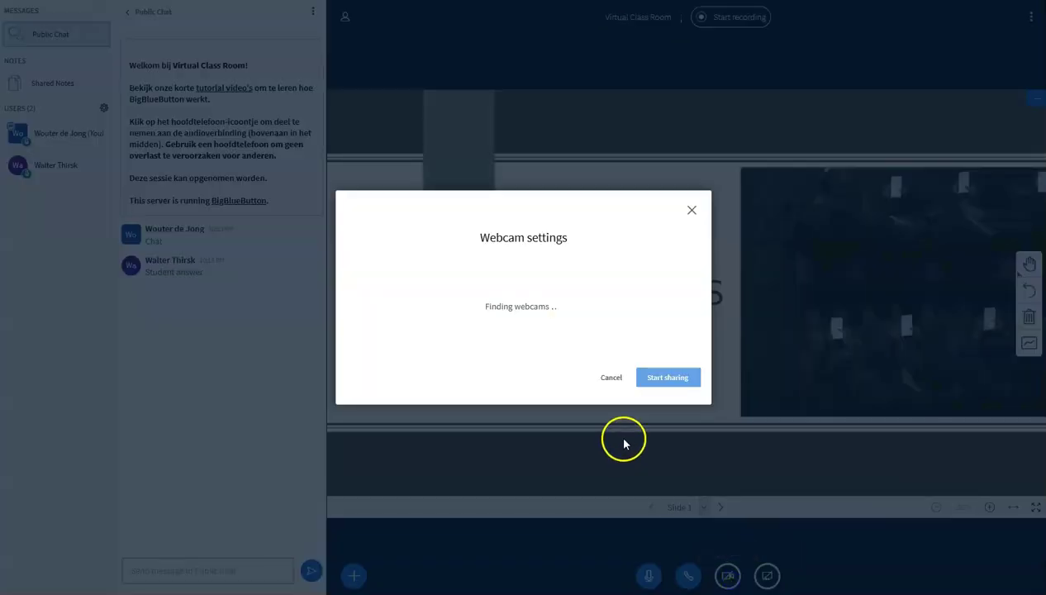
{"action": "left_click", "coordinate": [669, 381]}
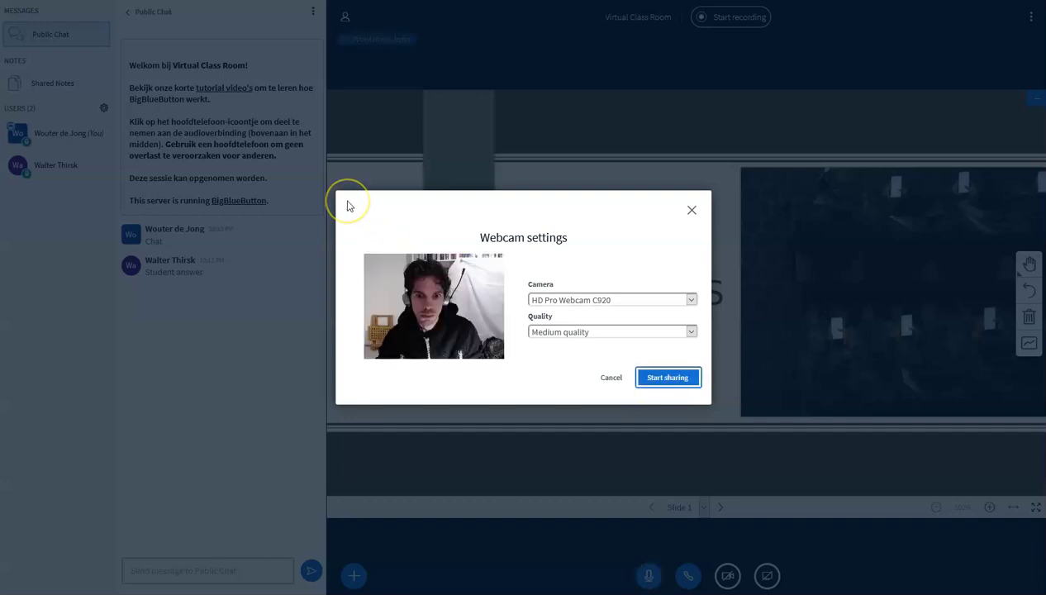
{"action": "left_click", "coordinate": [664, 377]}
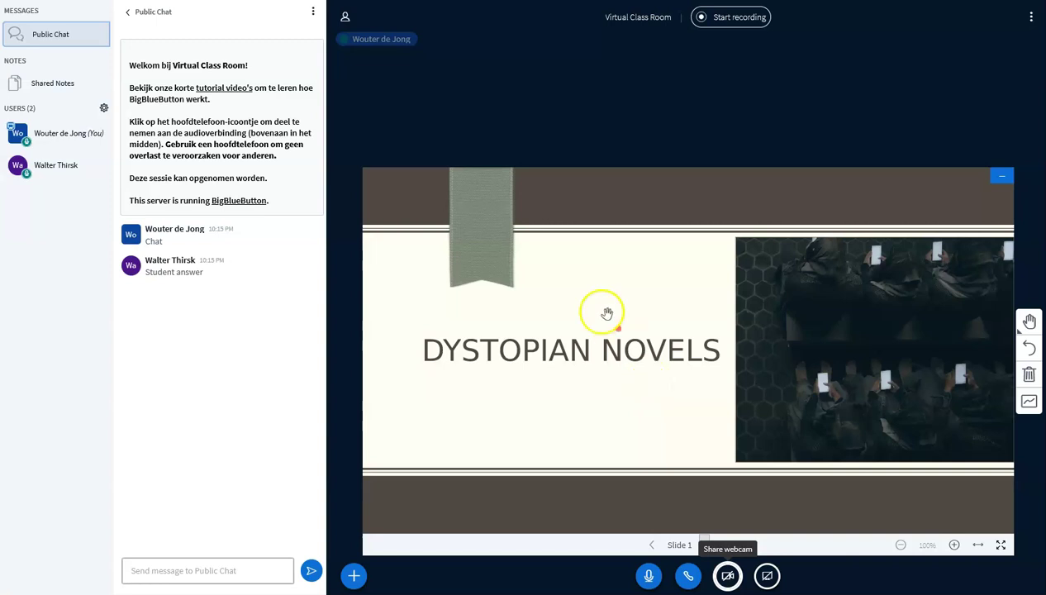
{"action": "left_click", "coordinate": [728, 576]}
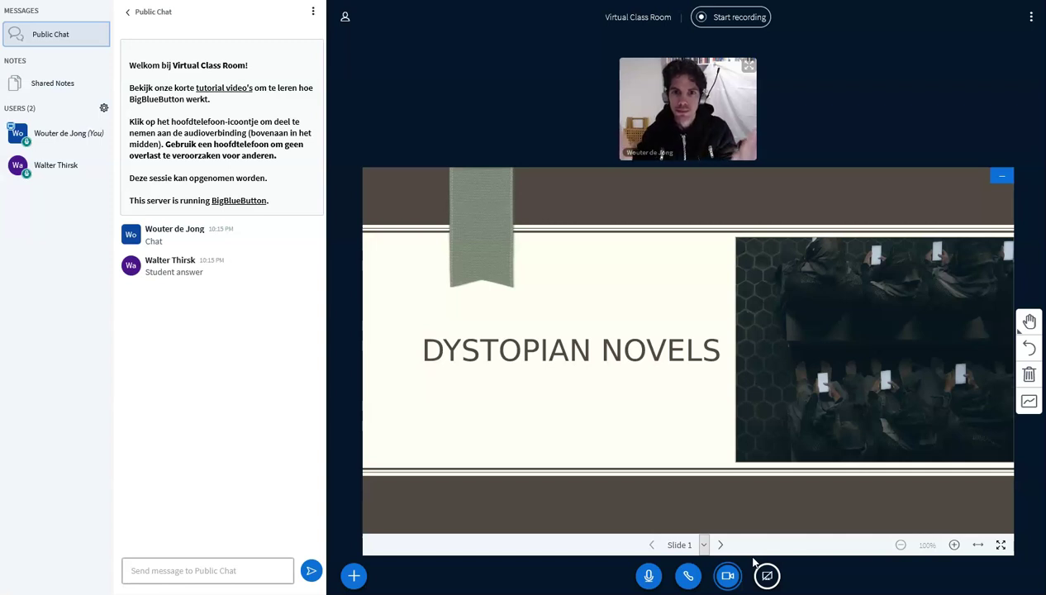
Step: Point at the title slide, page through the presentation up to slide 6, and return to slide 1
{"action": "left_click_drag", "start_coordinate": [628, 266], "coordinate": [687, 329]}
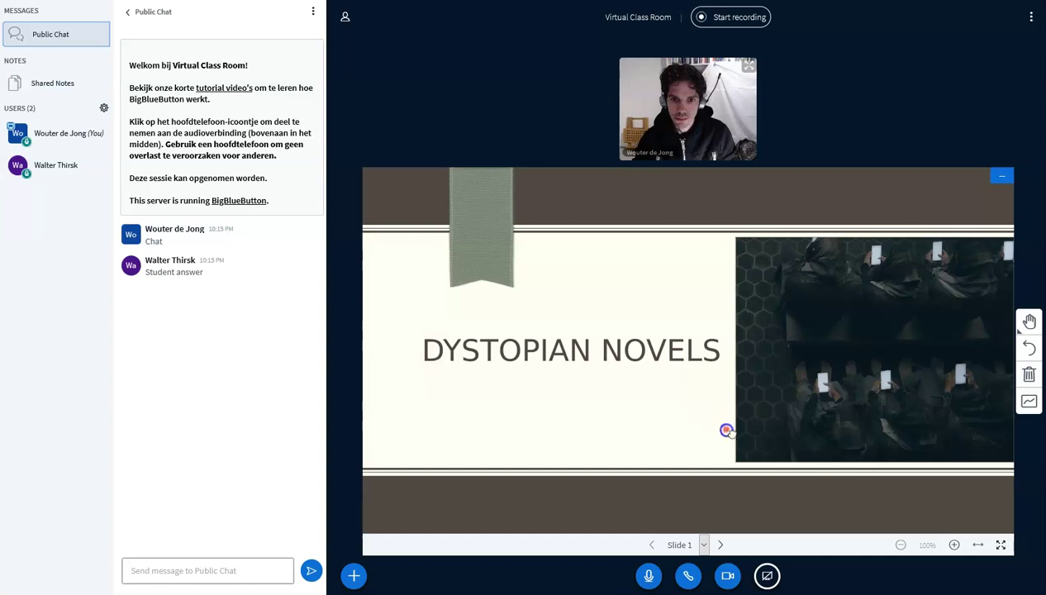
{"action": "left_click", "coordinate": [720, 545]}
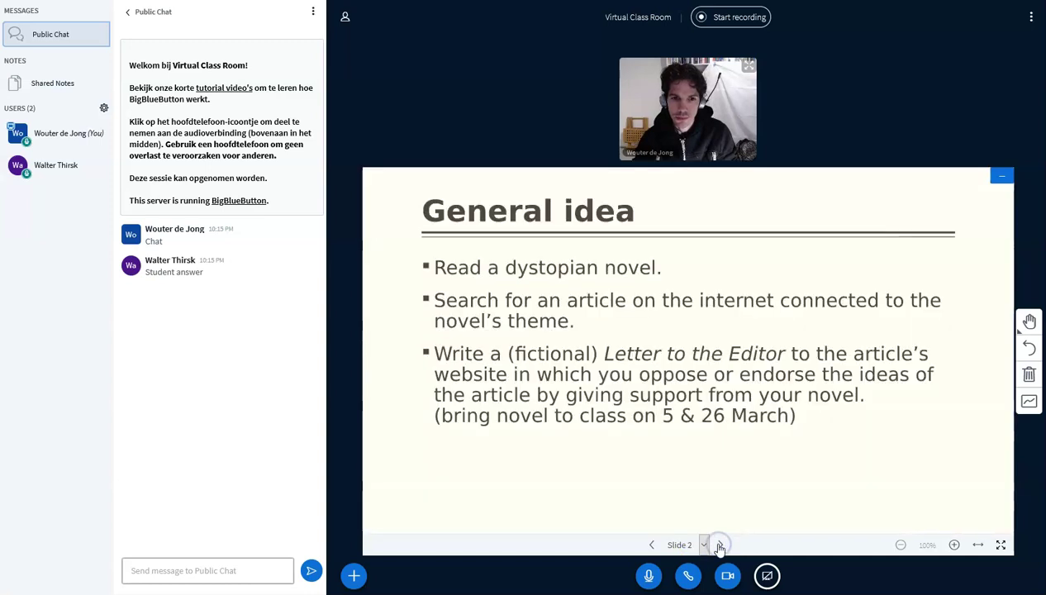
{"action": "left_click", "coordinate": [720, 546]}
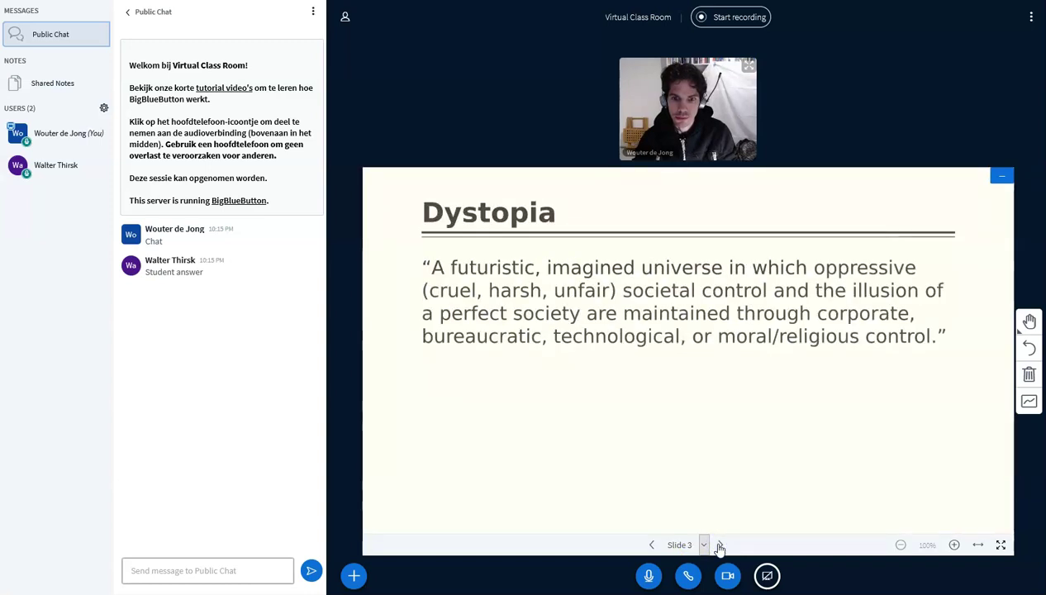
{"action": "left_click", "coordinate": [719, 545]}
{"action": "left_click", "coordinate": [719, 545]}
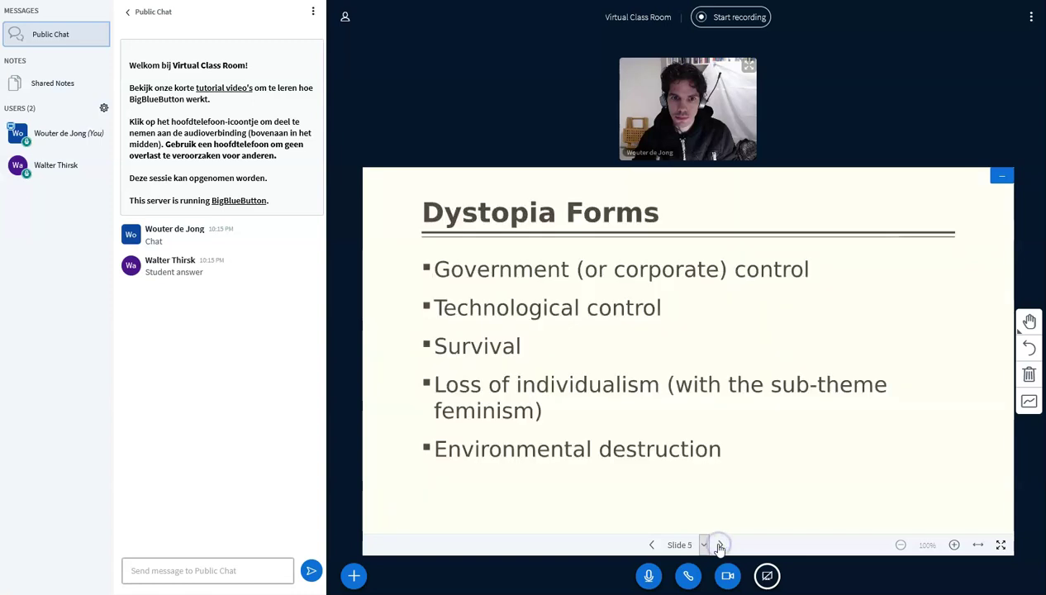
{"action": "left_click", "coordinate": [719, 546]}
{"action": "left_click", "coordinate": [653, 545]}
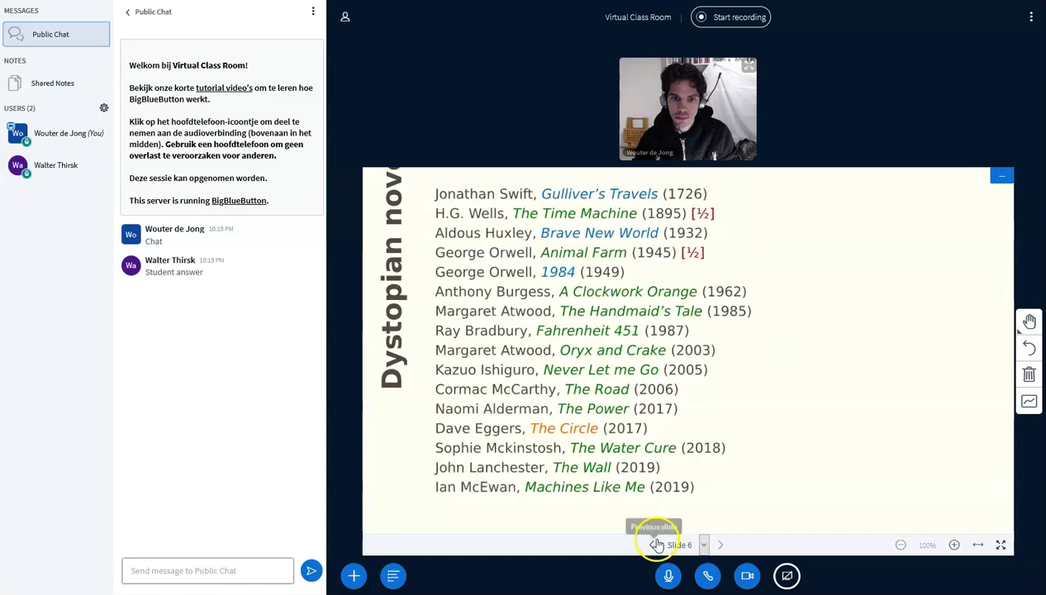
{"action": "left_click", "coordinate": [653, 545]}
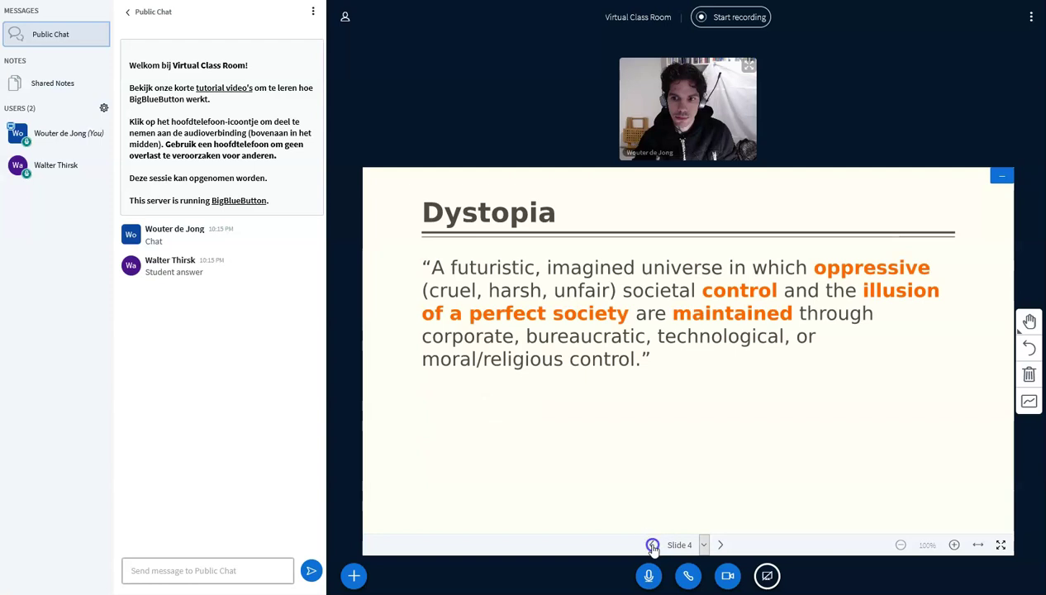
{"action": "left_click", "coordinate": [653, 545]}
{"action": "left_click", "coordinate": [653, 545]}
{"action": "left_click", "coordinate": [653, 544]}
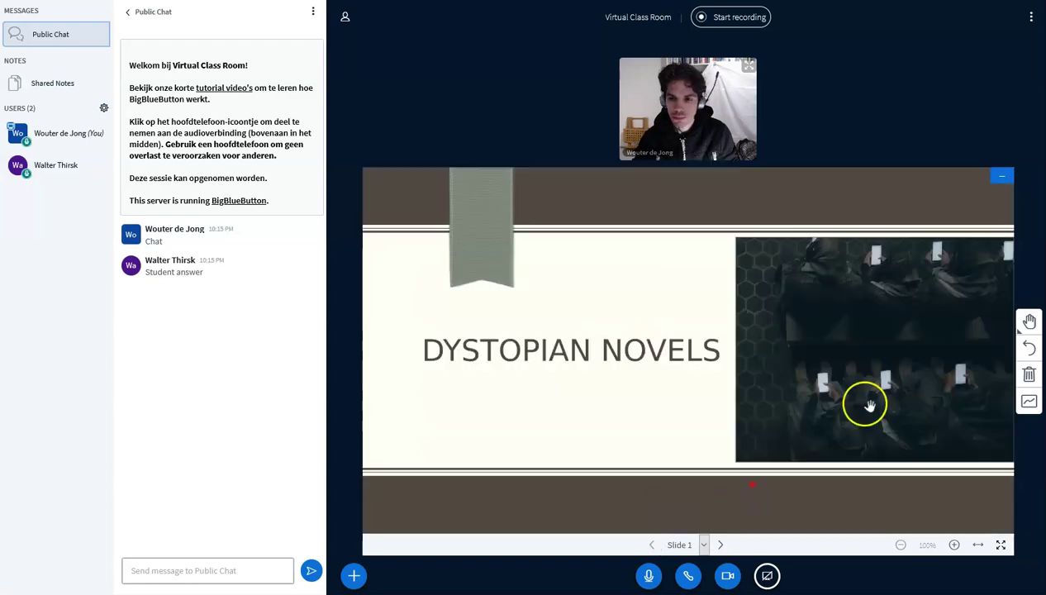
Step: Draw a freehand red looping line across the "Dystopian Novels" title with the Pencil tool and undo it
{"action": "left_click", "coordinate": [1028, 322]}
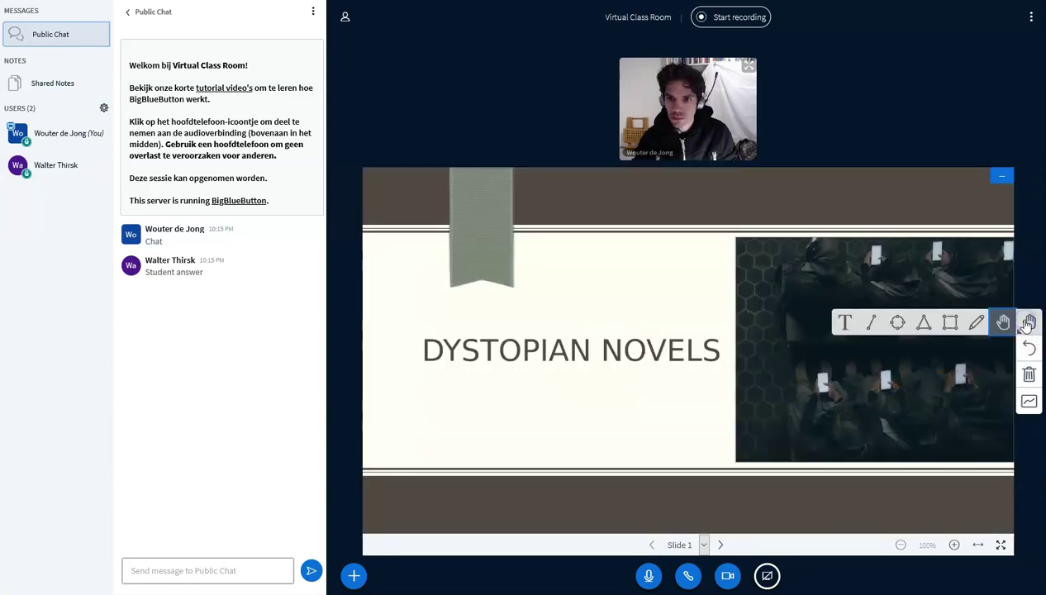
{"action": "left_click", "coordinate": [976, 324]}
{"action": "mouse_move", "coordinate": [588, 313]}
{"action": "left_mouse_down"}
{"action": "mouse_move", "coordinate": [490, 328]}
{"action": "mouse_move", "coordinate": [719, 351]}
{"action": "mouse_move", "coordinate": [612, 347]}
{"action": "left_mouse_up"}
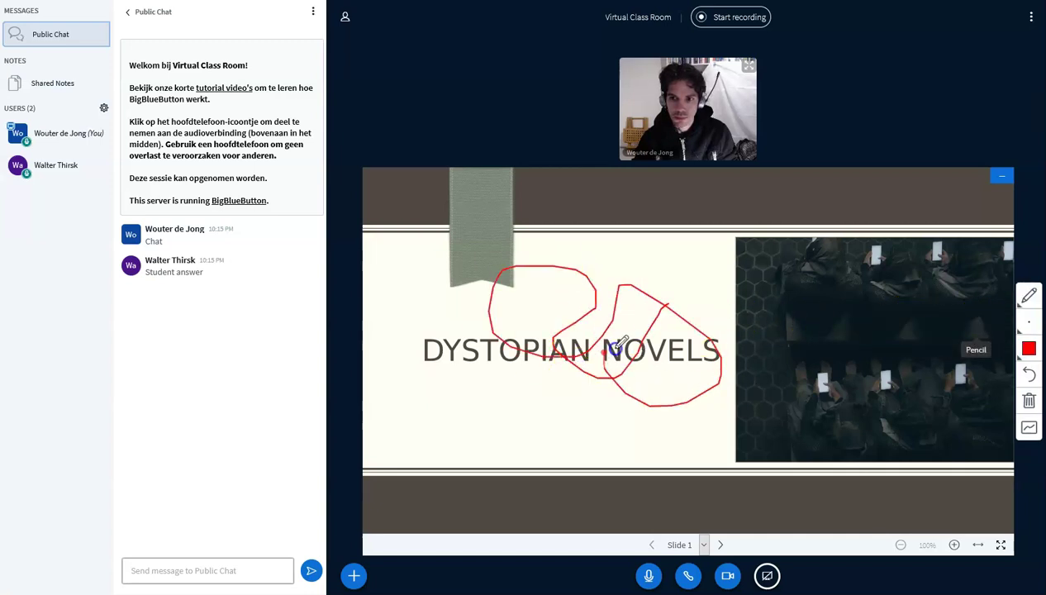
{"action": "left_click", "coordinate": [1028, 348]}
{"action": "left_click", "coordinate": [1029, 372]}
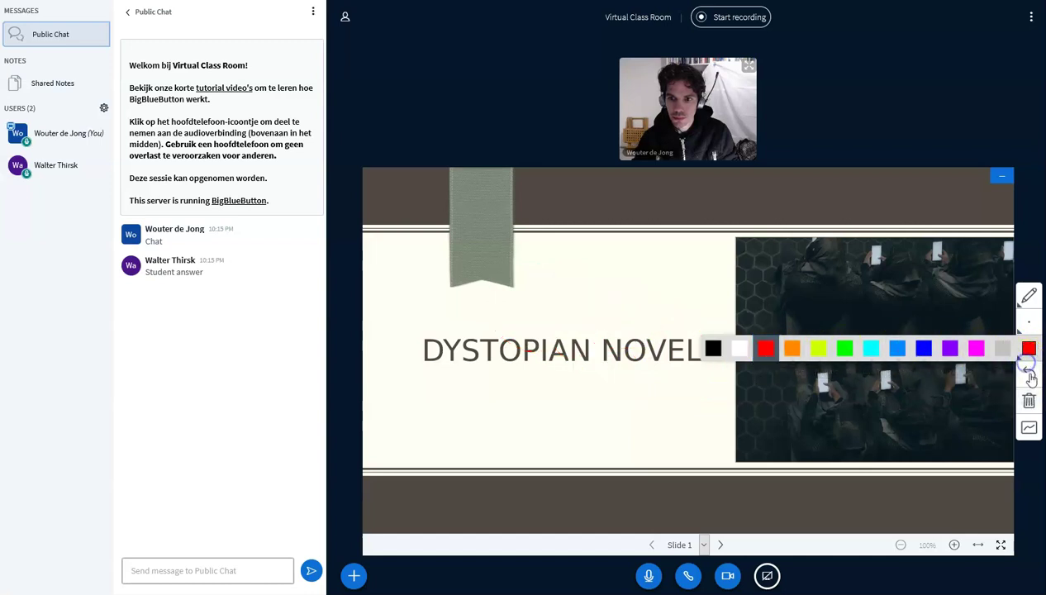
Step: Turn on the multi-user whiteboard for the presentation
{"action": "left_click", "coordinate": [1029, 429]}
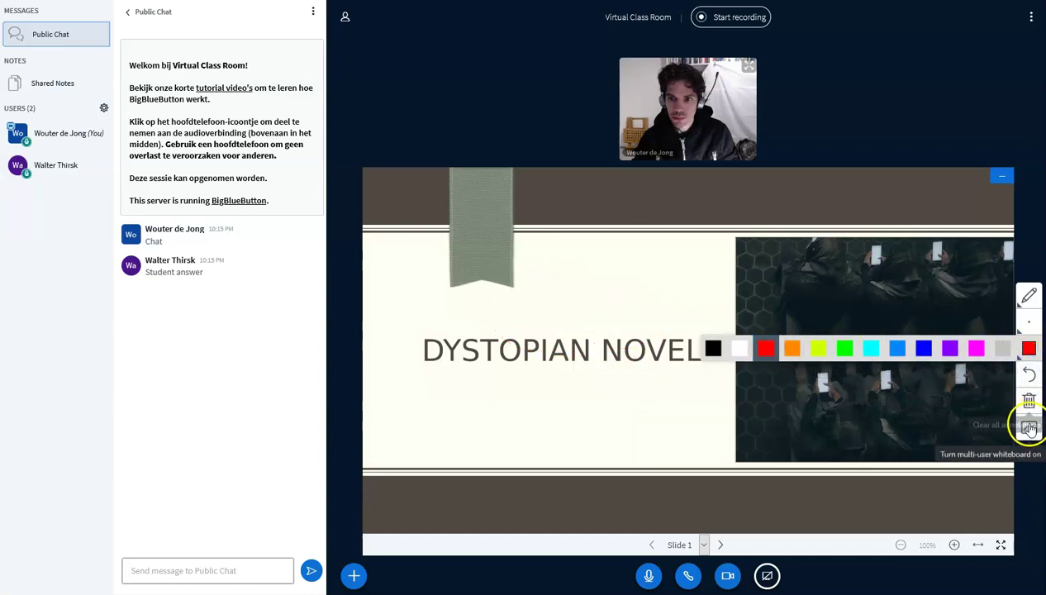